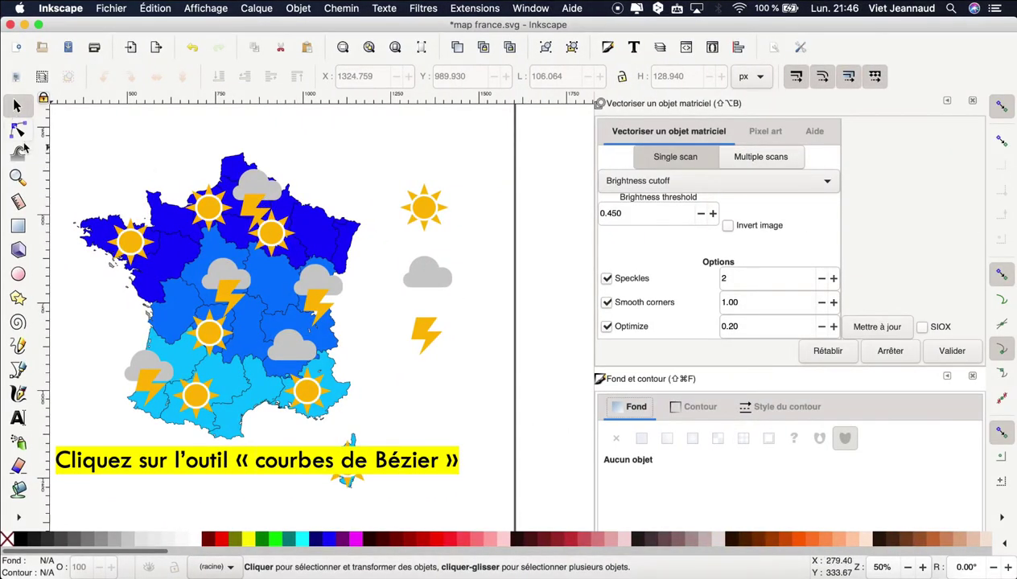
Draw a short two-point diagonal line with the Bézier tool, right of the map below the lightning bolt.
{"action": "left_click", "coordinate": [19, 372]}
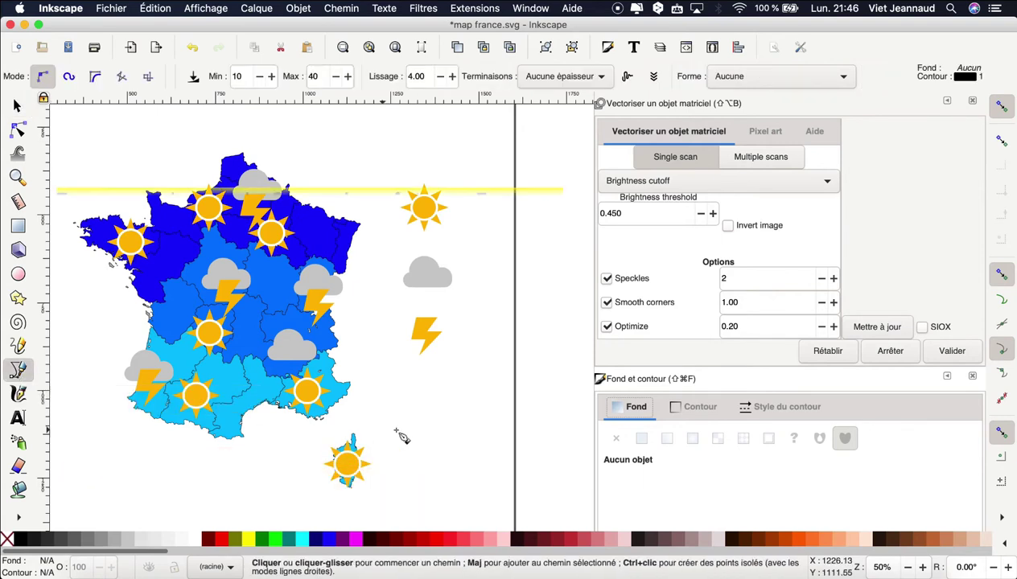
{"action": "left_click", "coordinate": [431, 387]}
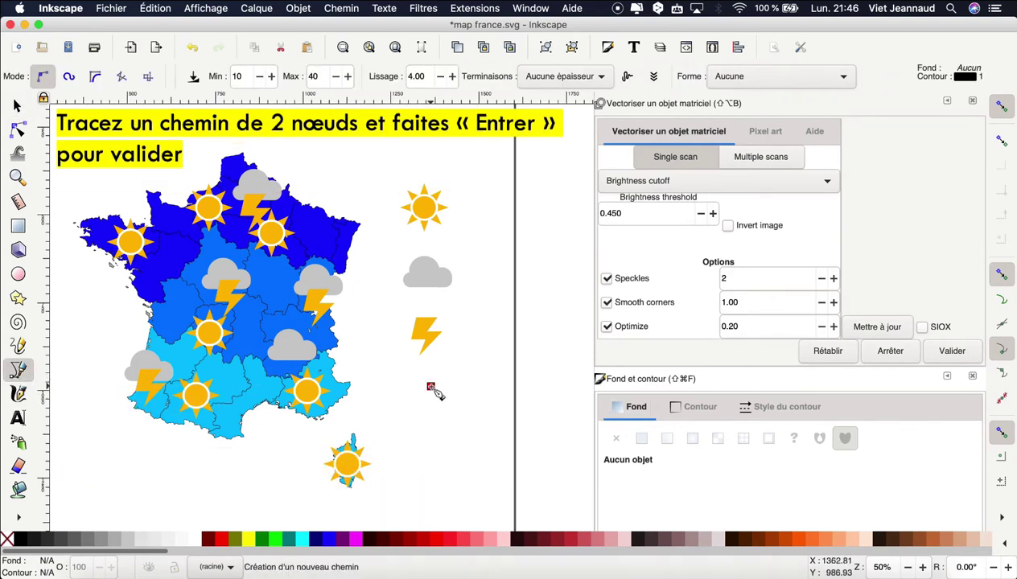
{"action": "left_click", "coordinate": [404, 420]}
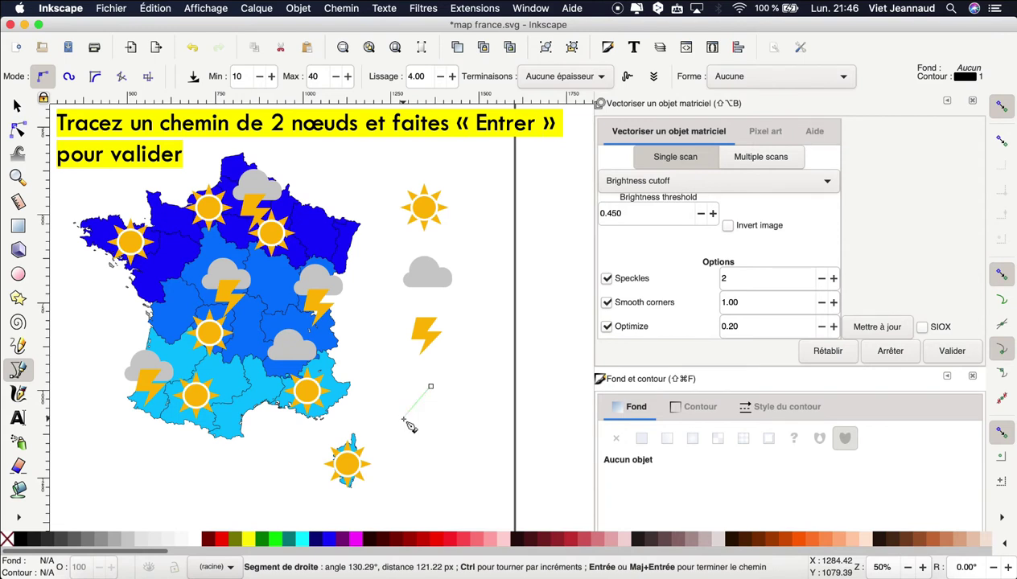
{"action": "key", "text": "Return"}
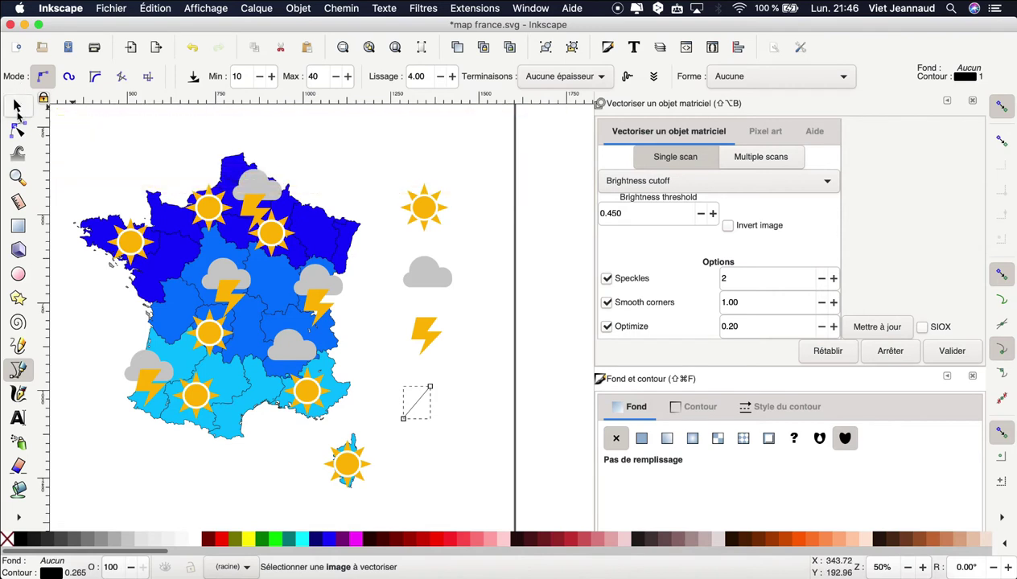
Open Fill and Stroke for the line and show its Stroke style settings.
{"action": "left_click", "coordinate": [16, 107]}
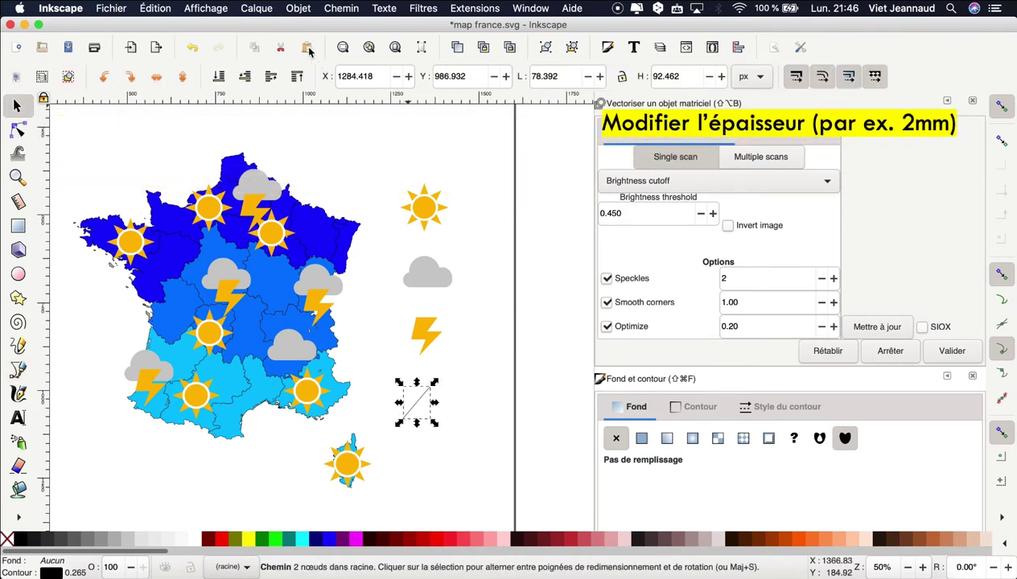
{"action": "left_click", "coordinate": [299, 9]}
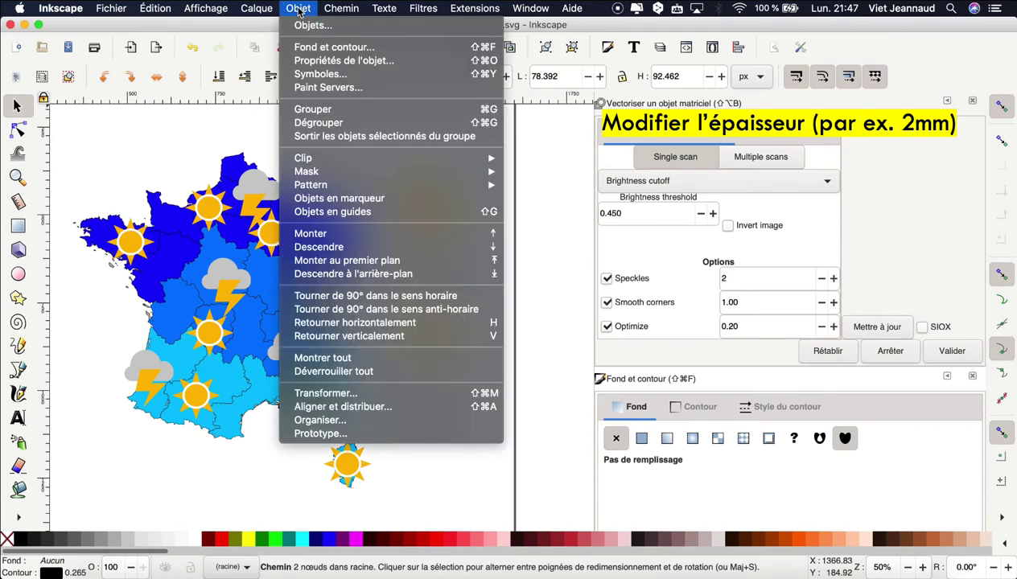
{"action": "left_click", "coordinate": [400, 50]}
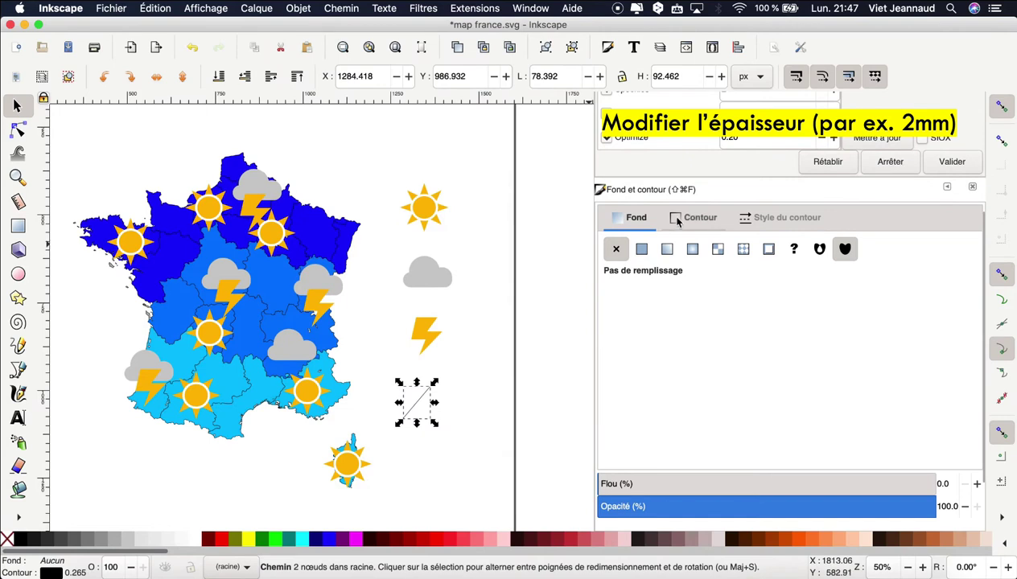
{"action": "left_click", "coordinate": [778, 219]}
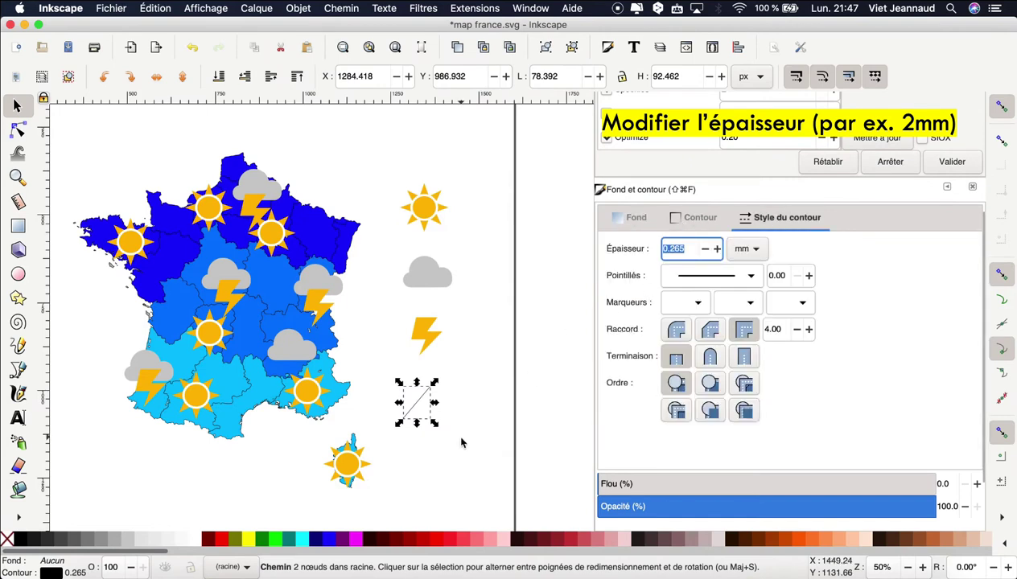
{"action": "scroll", "coordinate": [461, 442], "scroll_direction": "up", "scroll_amount": 2}
{"action": "scroll", "coordinate": [462, 438], "scroll_direction": "up", "scroll_amount": 2}
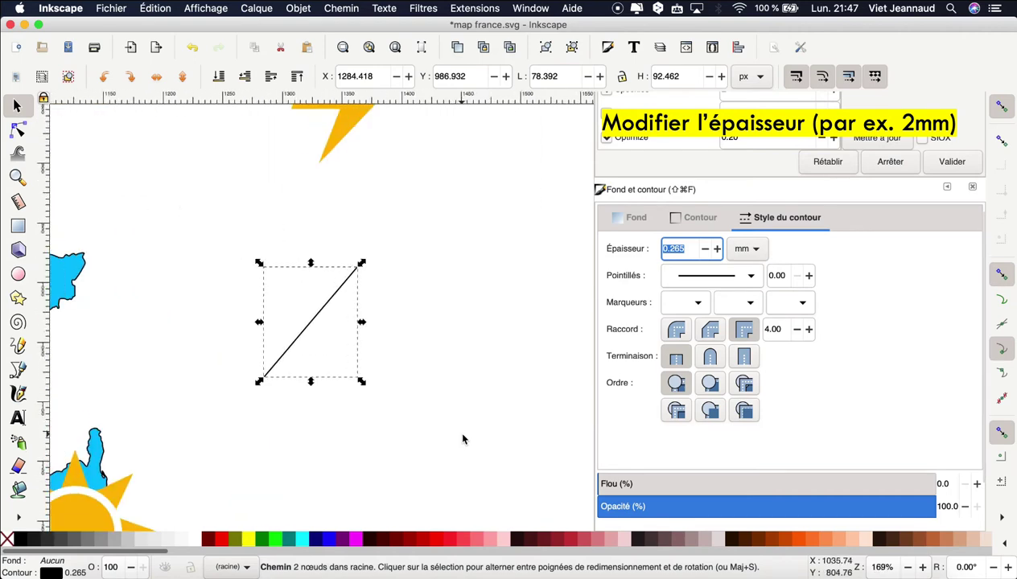
{"action": "scroll", "coordinate": [463, 439], "scroll_direction": "up", "scroll_amount": 1}
{"action": "scroll", "coordinate": [463, 439], "scroll_direction": "up", "scroll_amount": 1}
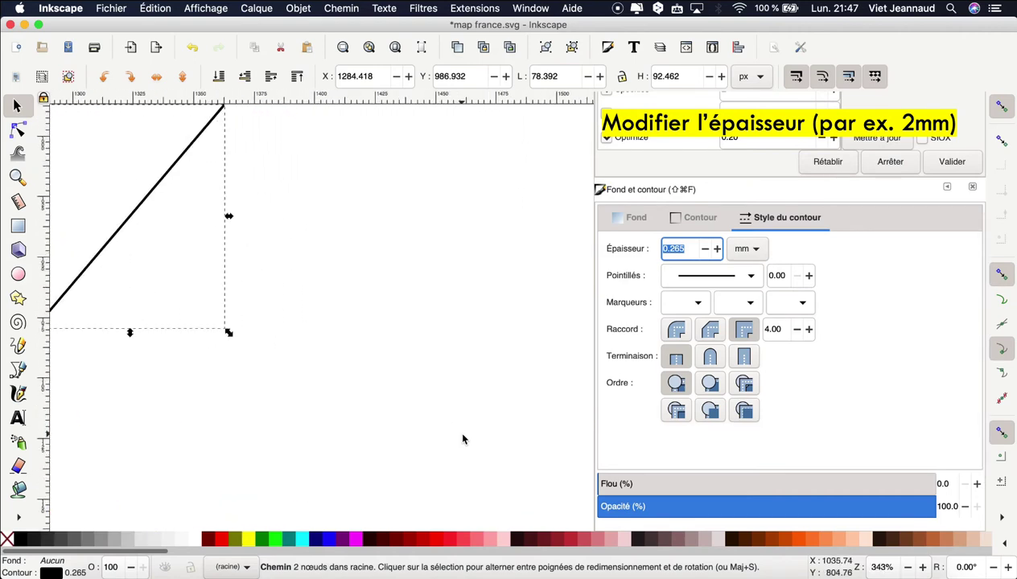
{"action": "scroll", "coordinate": [462, 439], "scroll_direction": "up", "scroll_amount": 3}
{"action": "scroll", "coordinate": [462, 439], "scroll_direction": "left", "scroll_amount": 3}
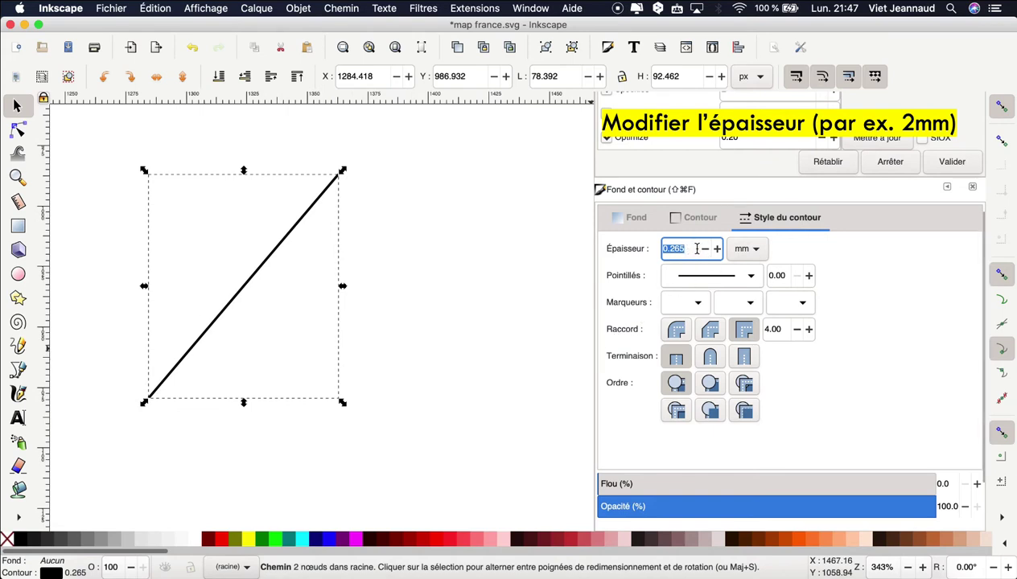
Set the line's stroke width to 2 mm.
{"action": "left_click", "coordinate": [747, 249]}
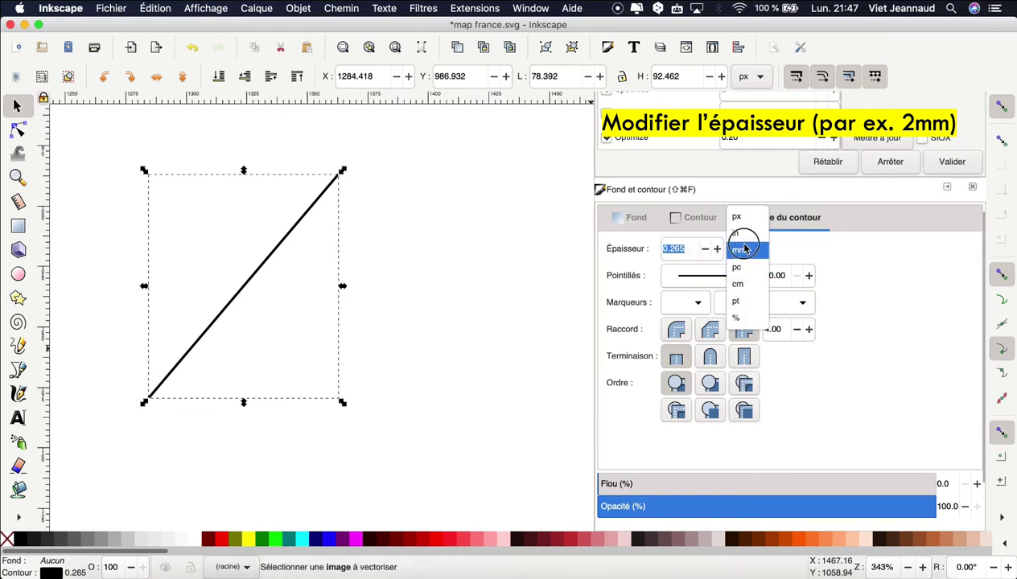
{"action": "left_click", "coordinate": [747, 250]}
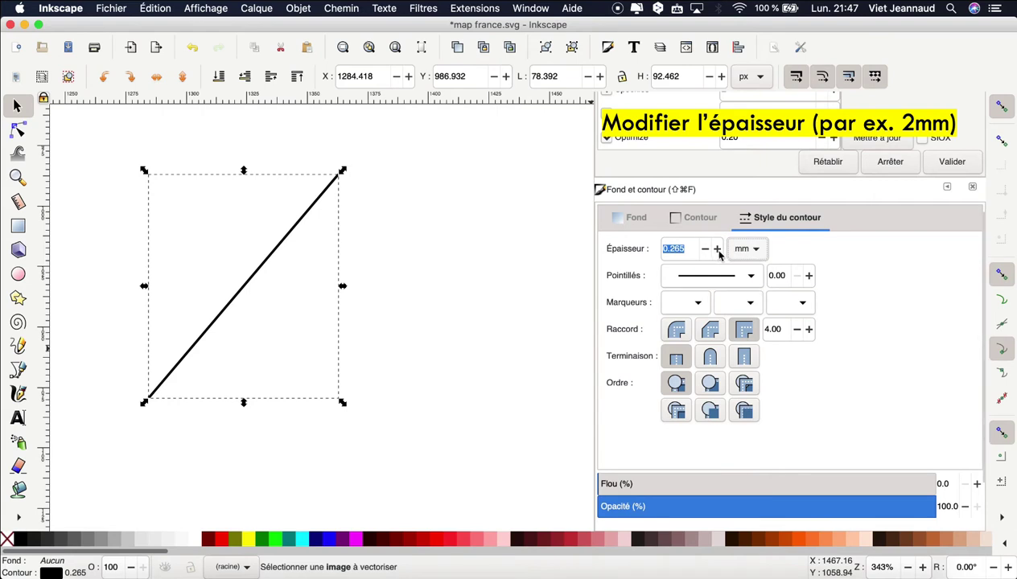
{"action": "left_click_drag", "start_coordinate": [692, 248], "coordinate": [664, 252]}
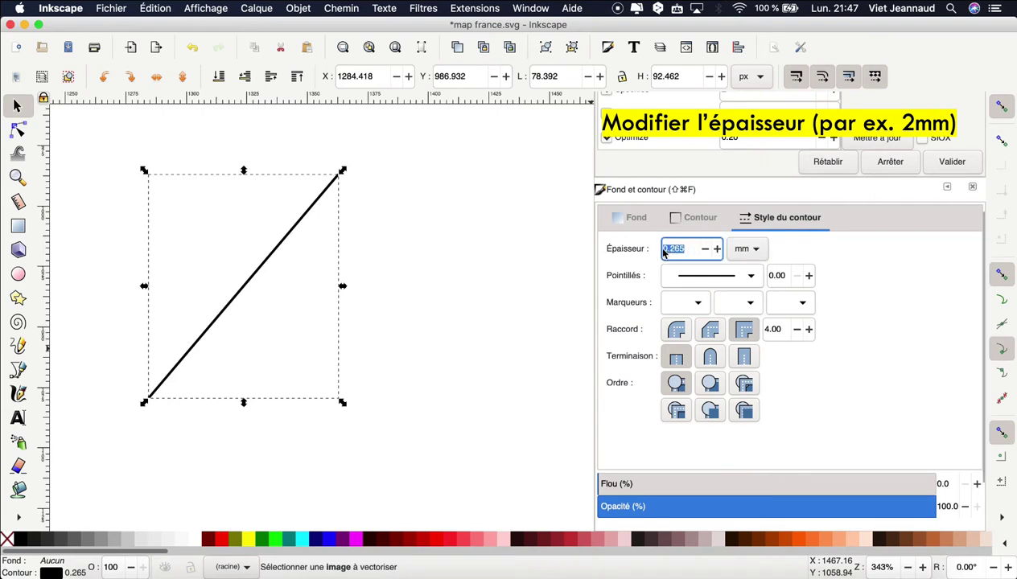
{"action": "type", "text": "2"}
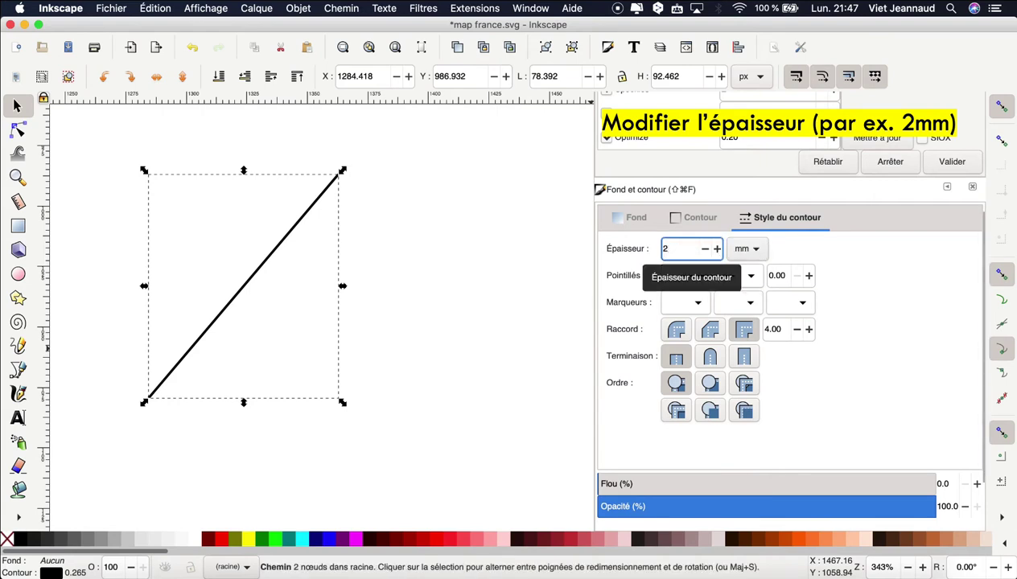
{"action": "key", "text": "Return"}
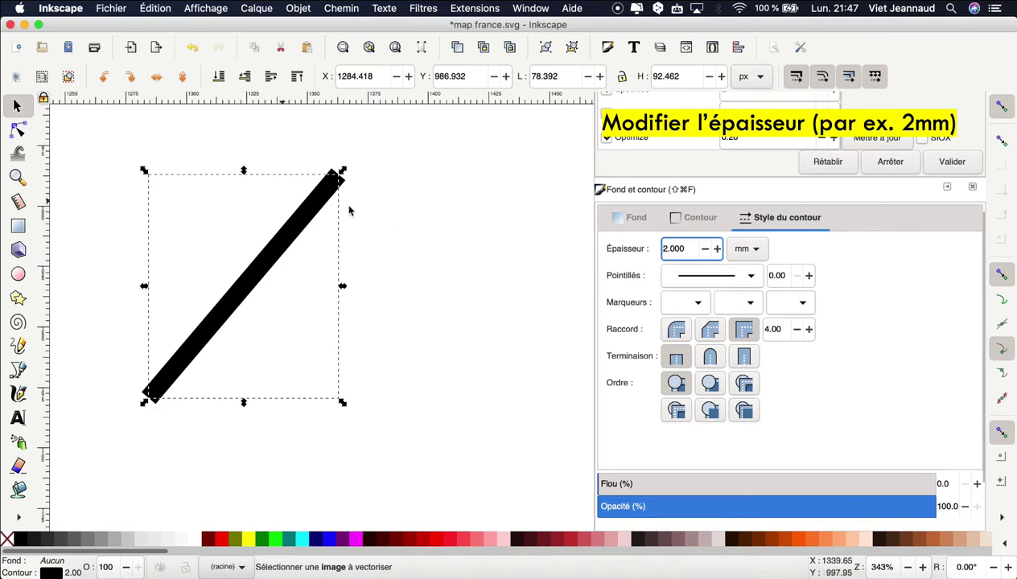
Reselect the 2 mm line and give it round end caps.
{"action": "left_click", "coordinate": [351, 212]}
{"action": "scroll", "coordinate": [351, 212], "scroll_direction": "up", "scroll_amount": 3}
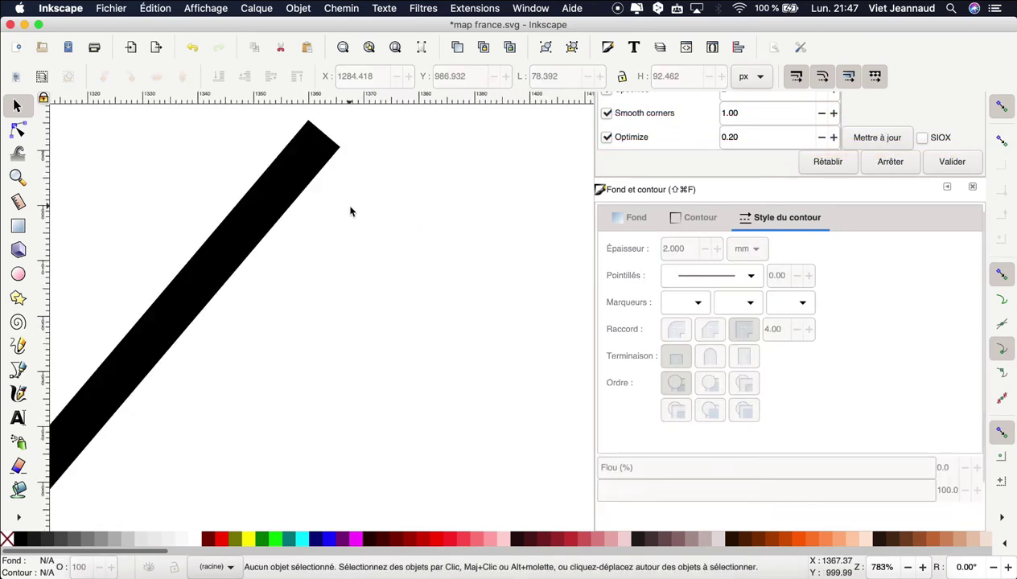
{"action": "scroll", "coordinate": [322, 221], "scroll_direction": "up", "scroll_amount": 2}
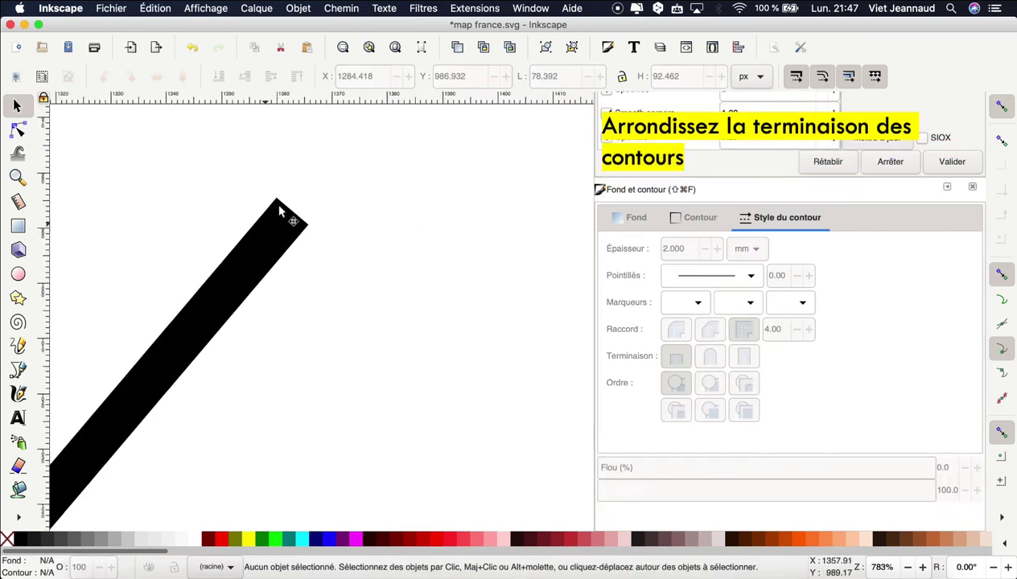
{"action": "left_click", "coordinate": [277, 233]}
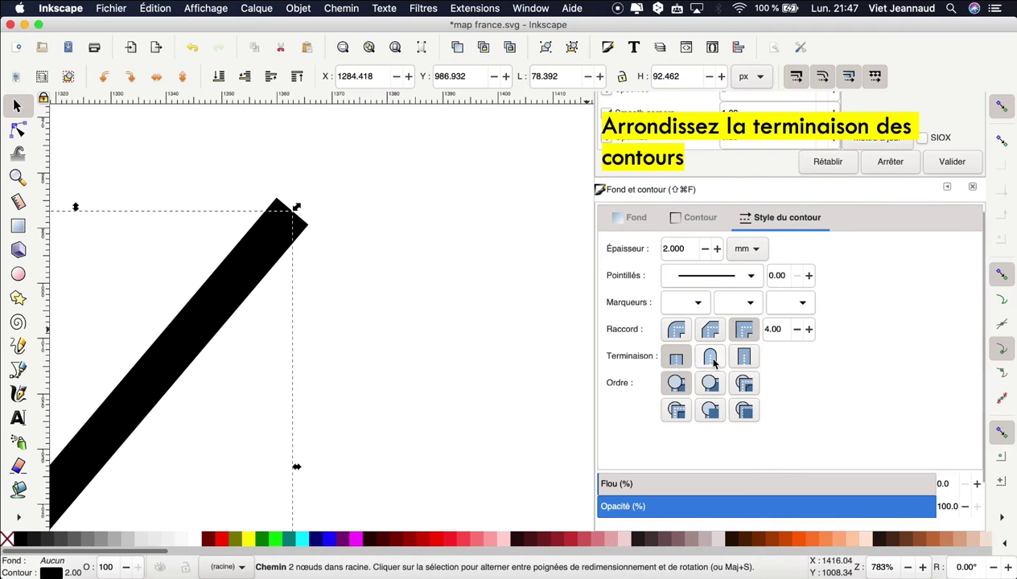
{"action": "left_click", "coordinate": [711, 362]}
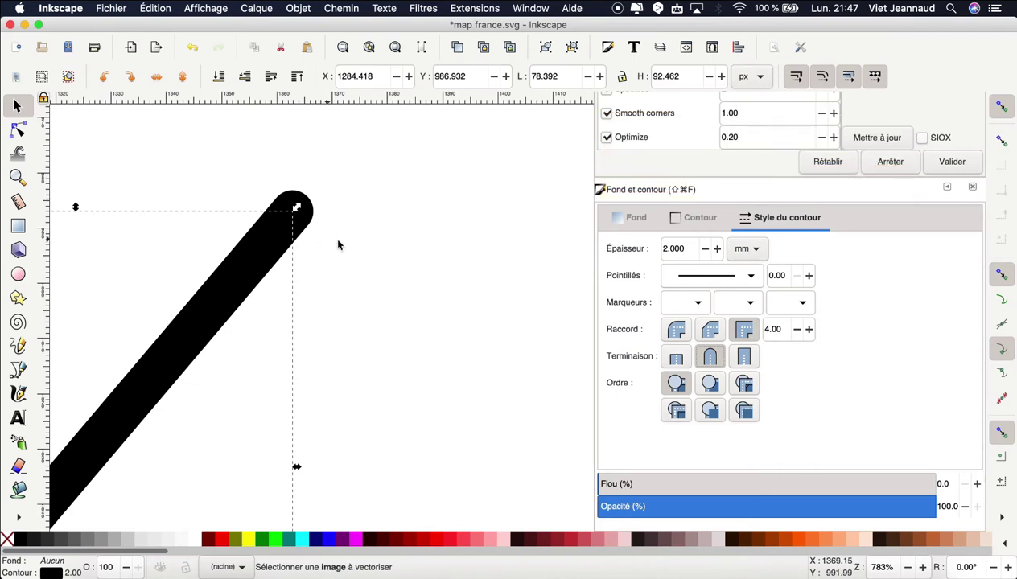
{"action": "scroll", "coordinate": [357, 306], "scroll_direction": "down", "scroll_amount": 2, "text": "ctrl"}
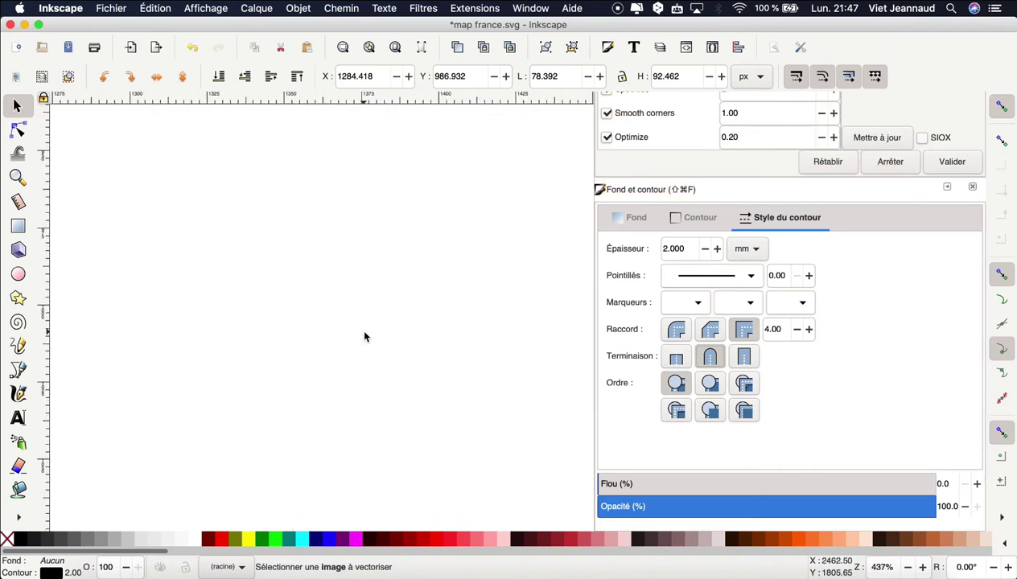
{"action": "scroll", "coordinate": [359, 327], "scroll_direction": "down", "scroll_amount": 2, "text": "ctrl"}
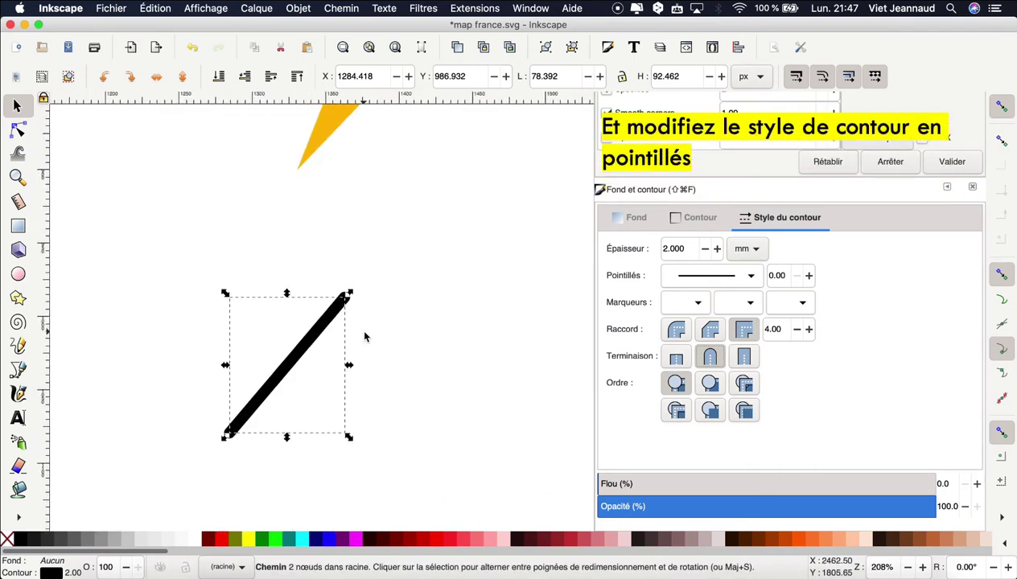
Apply a spaced dotted dash pattern so the line shows four rounded dashes.
{"action": "scroll", "coordinate": [364, 335], "scroll_direction": "down", "scroll_amount": 2}
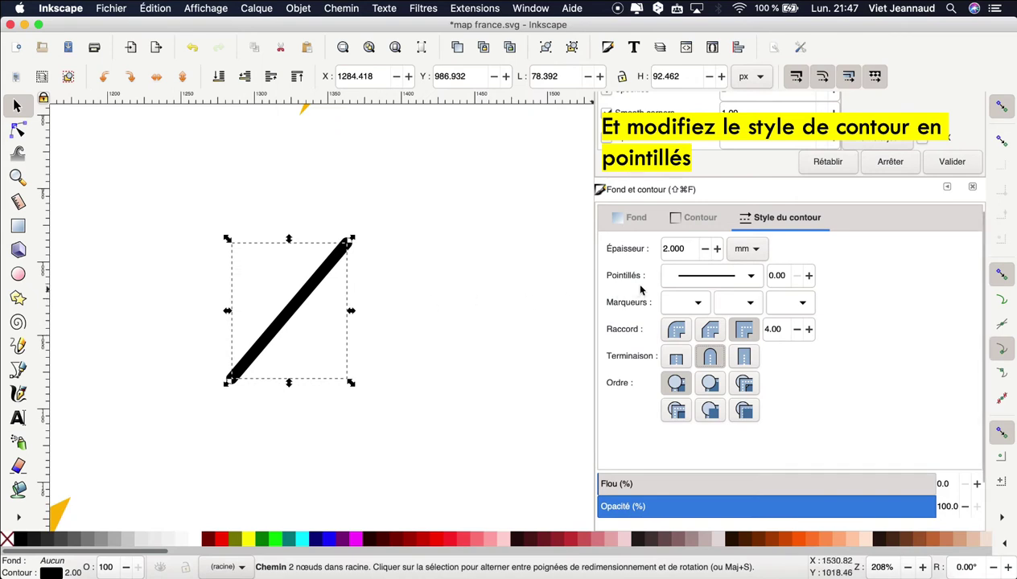
{"action": "left_click", "coordinate": [750, 278]}
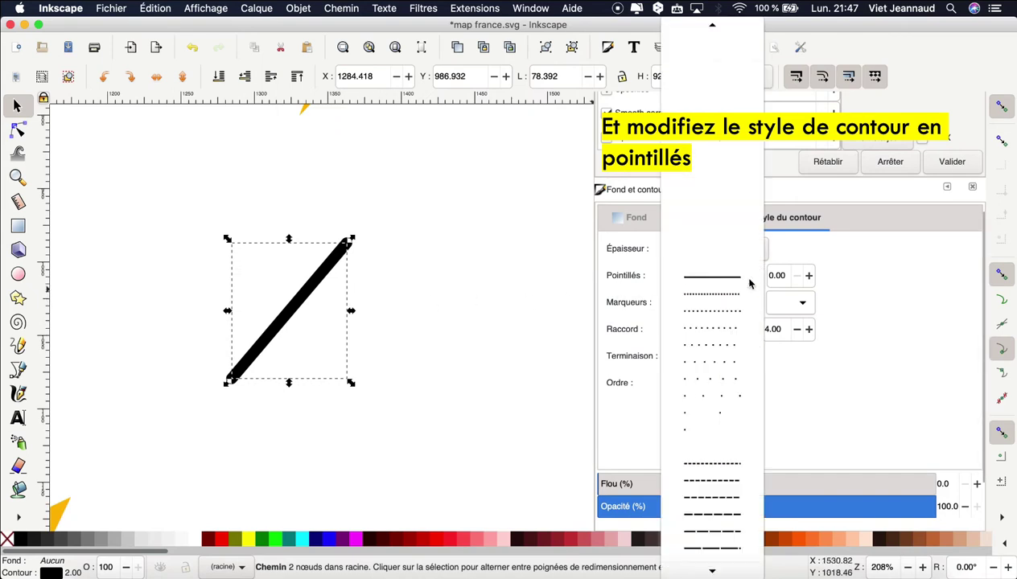
{"action": "left_click", "coordinate": [720, 351]}
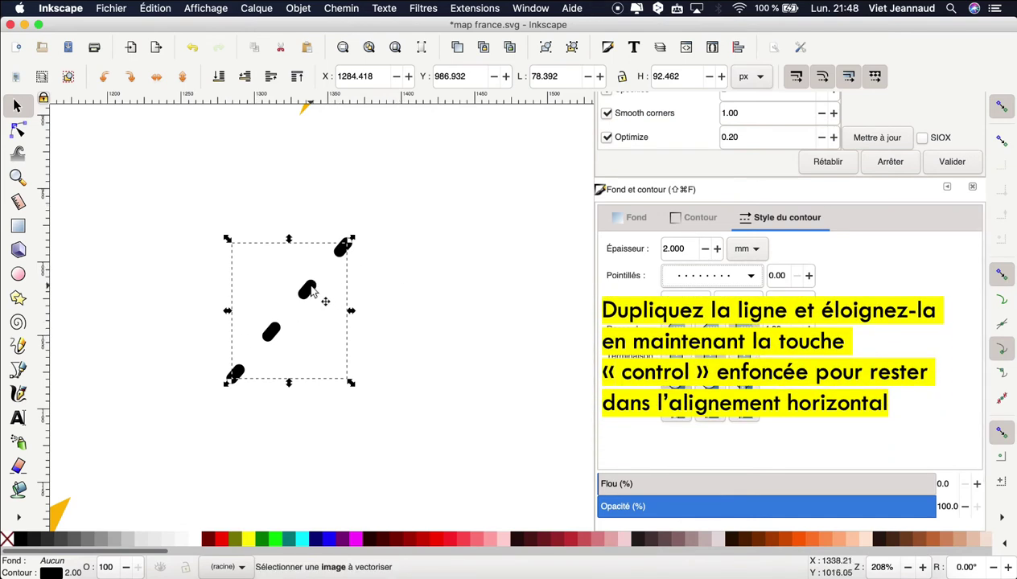
Duplicate the dotted line twice, shifting each copy right to make three parallel dash rows.
{"action": "right_click", "coordinate": [312, 291]}
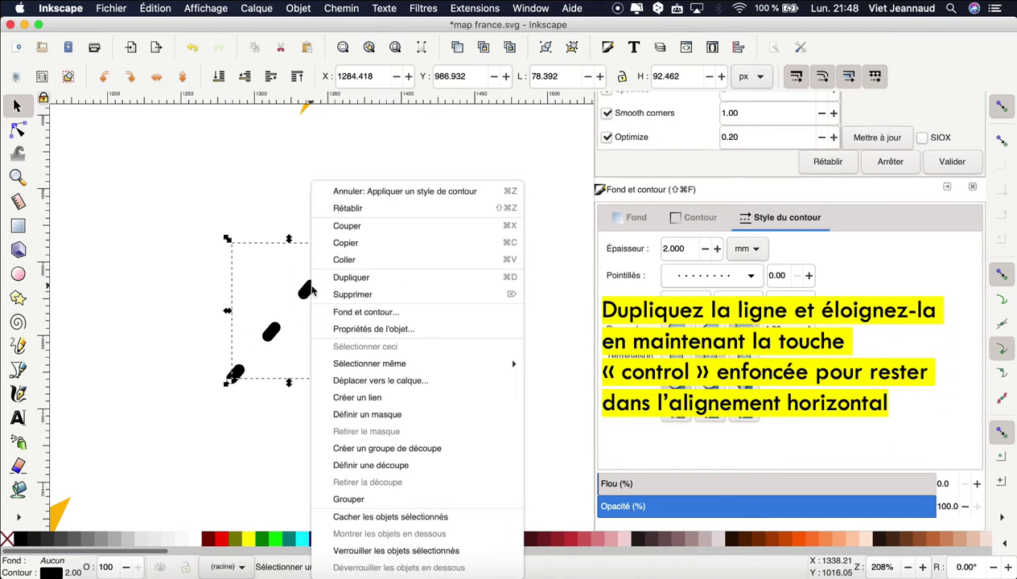
{"action": "left_click", "coordinate": [382, 278]}
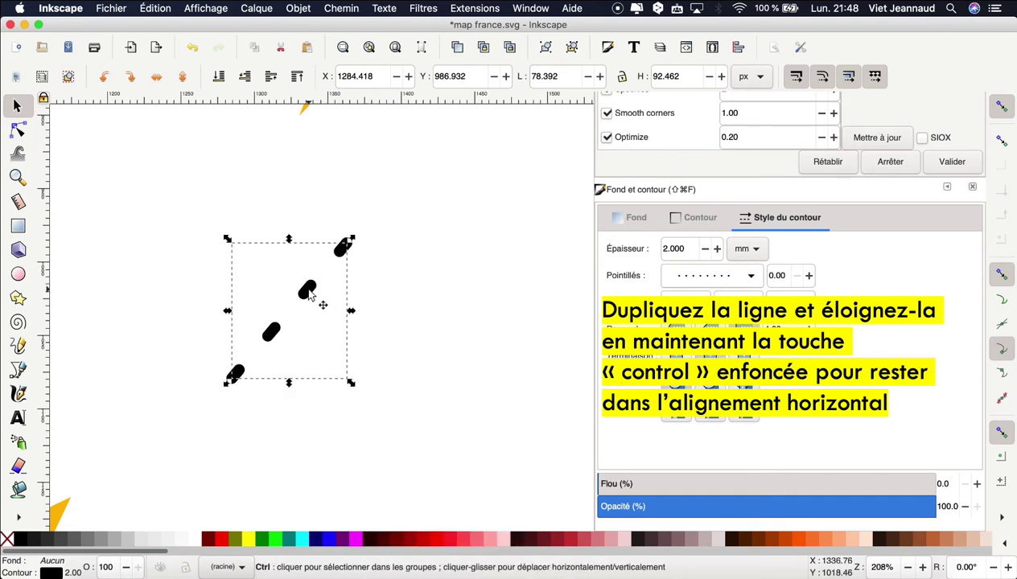
{"action": "left_click_drag", "start_coordinate": [313, 296], "coordinate": [383, 306]}
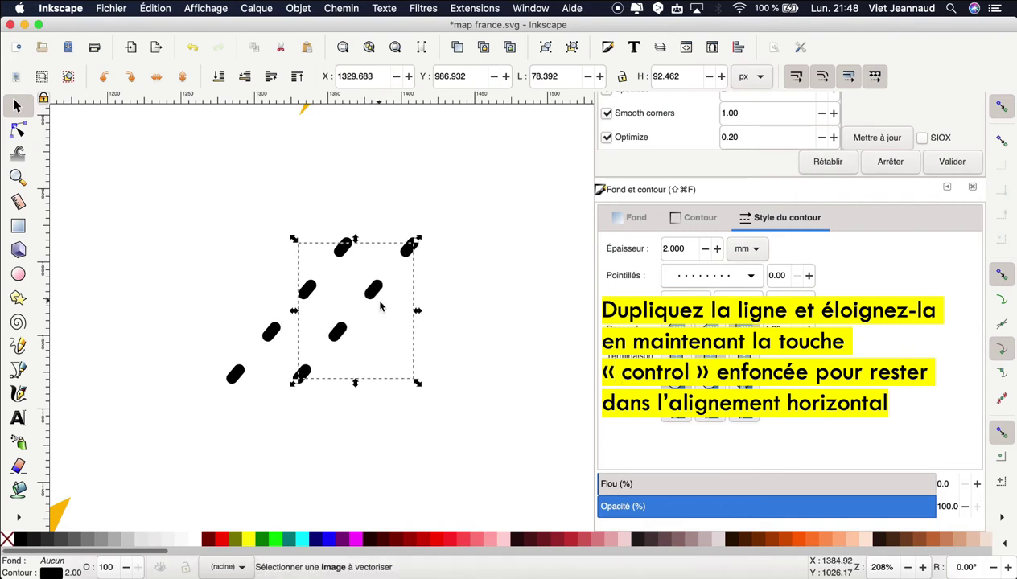
{"action": "right_click", "coordinate": [375, 297]}
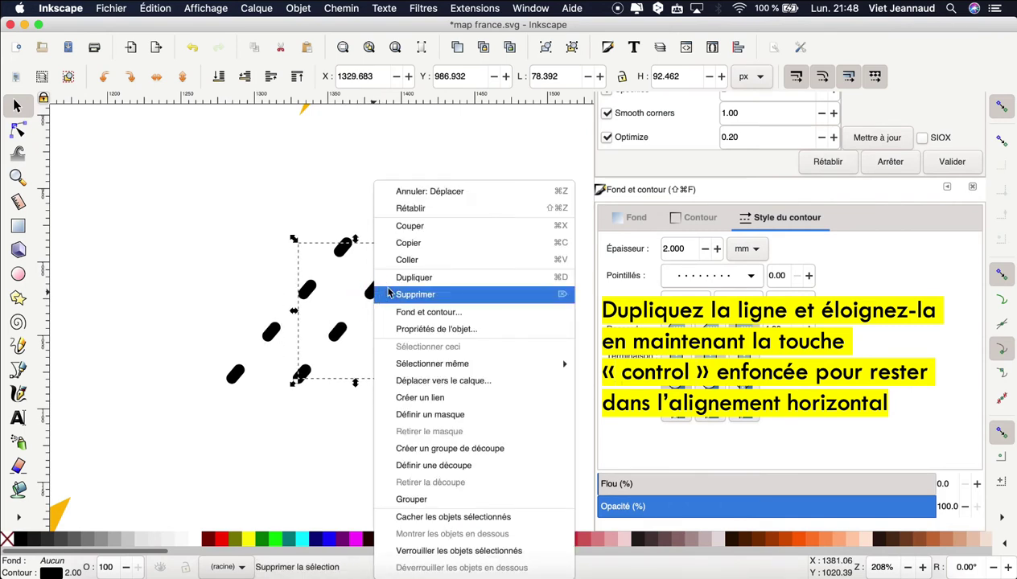
{"action": "left_click", "coordinate": [406, 278]}
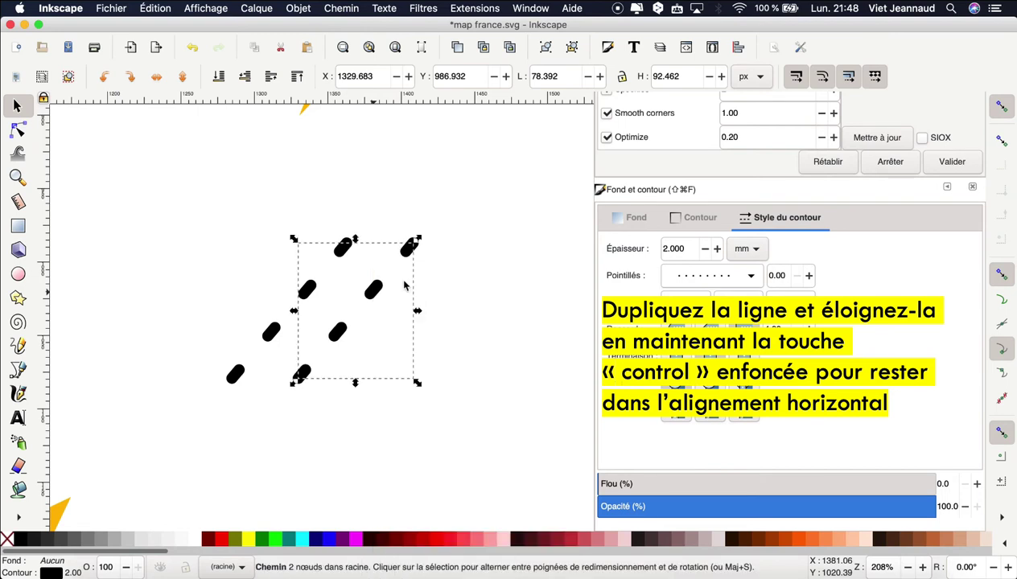
{"action": "left_click_drag", "start_coordinate": [375, 290], "coordinate": [461, 310]}
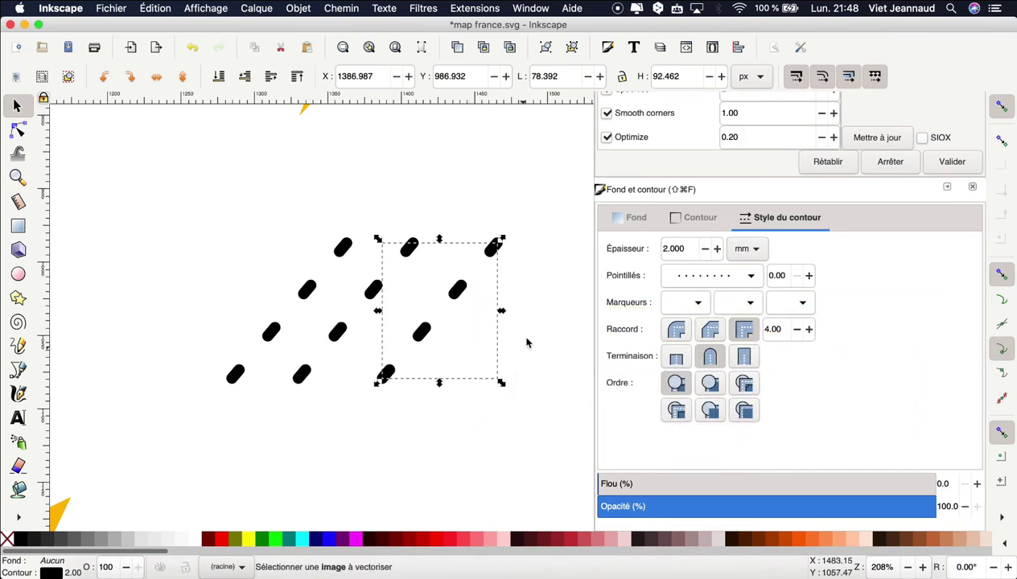
{"action": "left_click", "coordinate": [520, 306]}
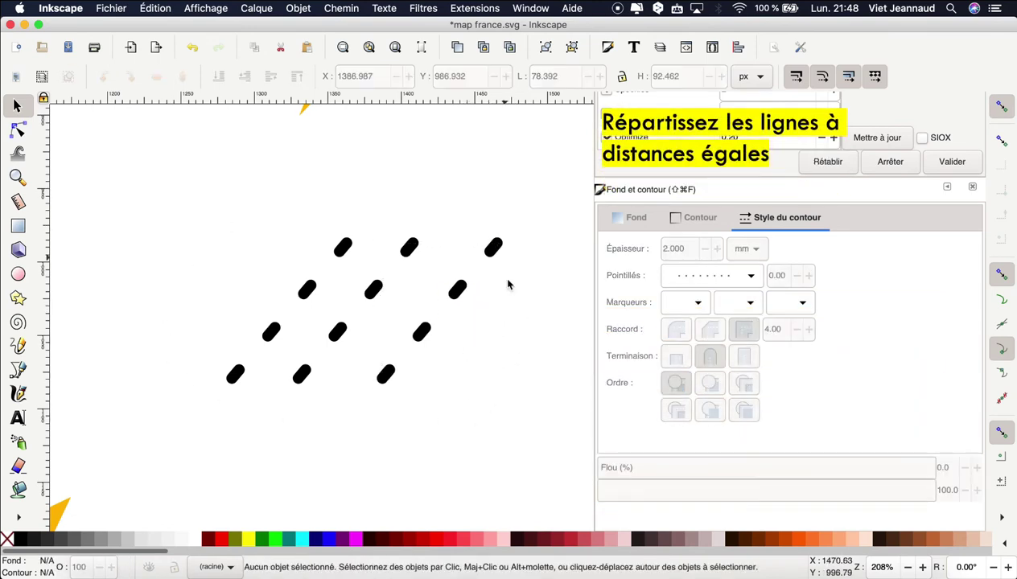
Select the three dash lines and distribute their centres equally horizontally with Align and Distribute.
{"action": "left_click_drag", "start_coordinate": [531, 435], "coordinate": [197, 206]}
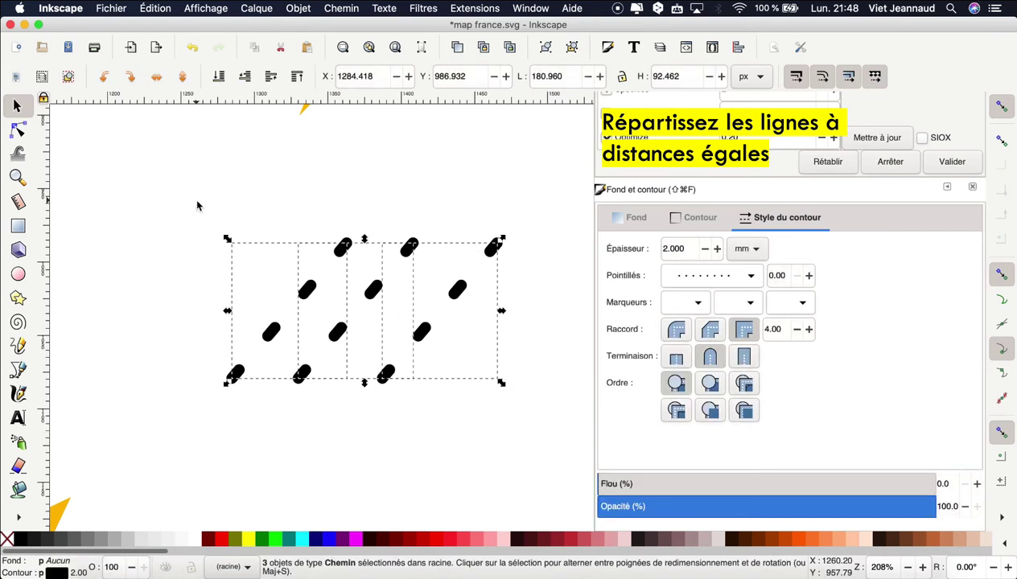
{"action": "left_click", "coordinate": [297, 9]}
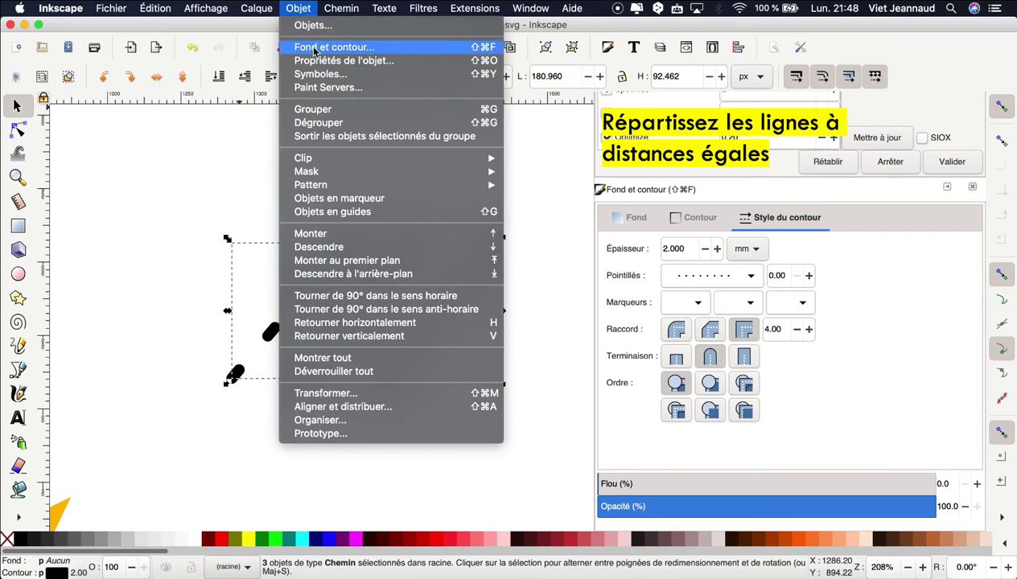
{"action": "left_click", "coordinate": [399, 409]}
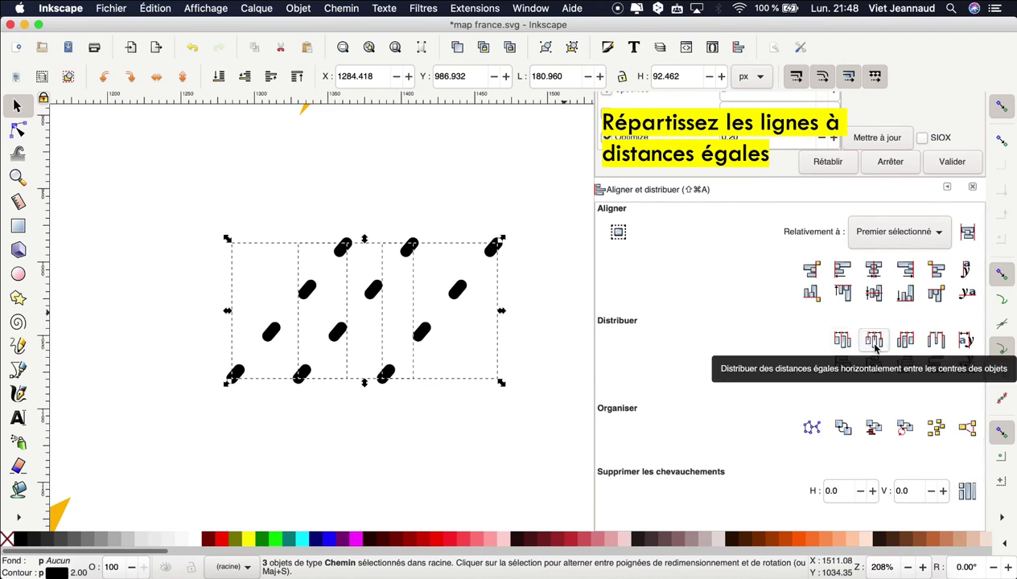
{"action": "left_click", "coordinate": [875, 346]}
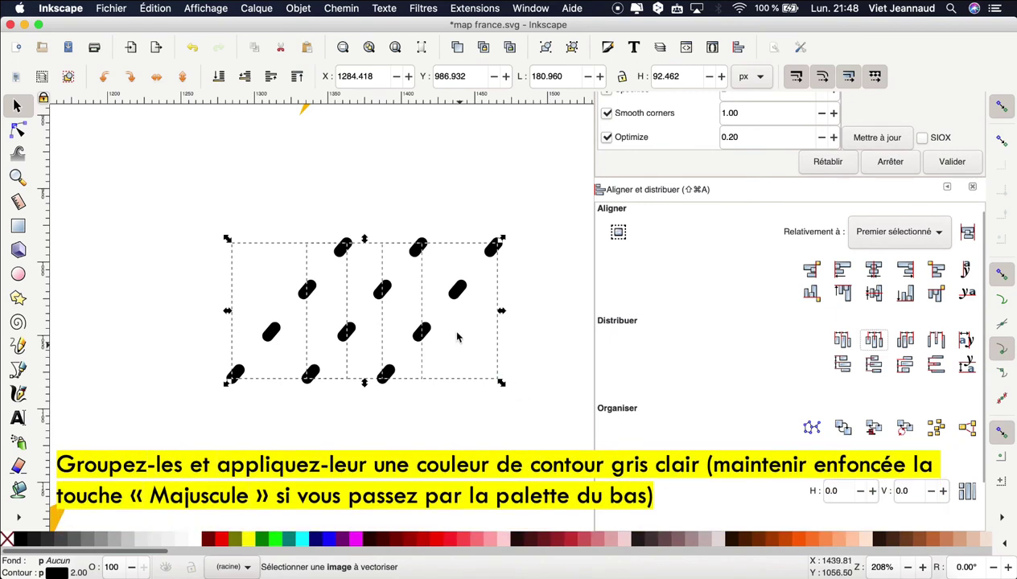
Group the three dash lines and give the group a light grey stroke.
{"action": "left_click", "coordinate": [300, 9]}
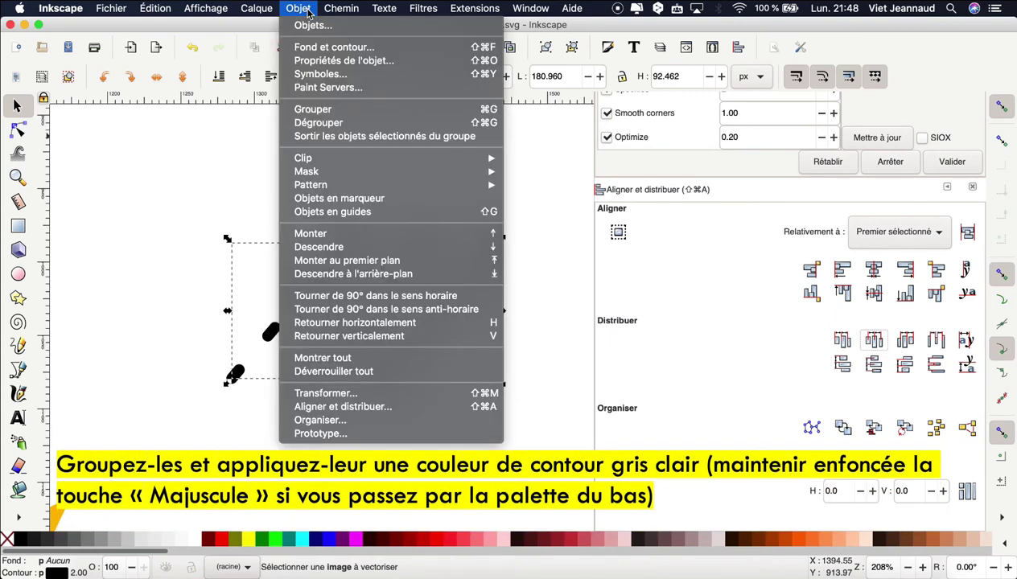
{"action": "left_click", "coordinate": [348, 113]}
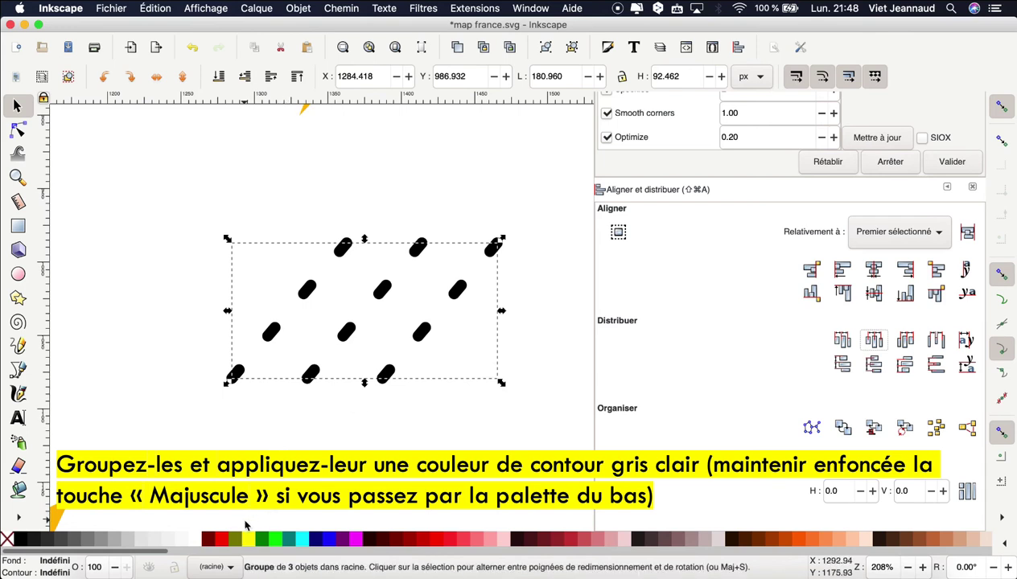
{"action": "left_click", "coordinate": [126, 541]}
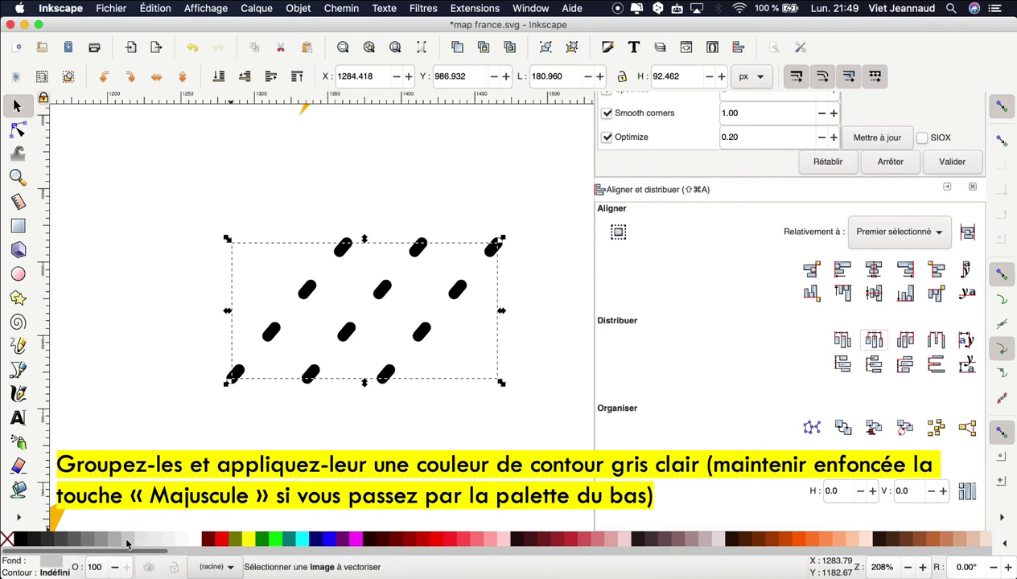
{"action": "left_click", "coordinate": [127, 540], "text": "shift"}
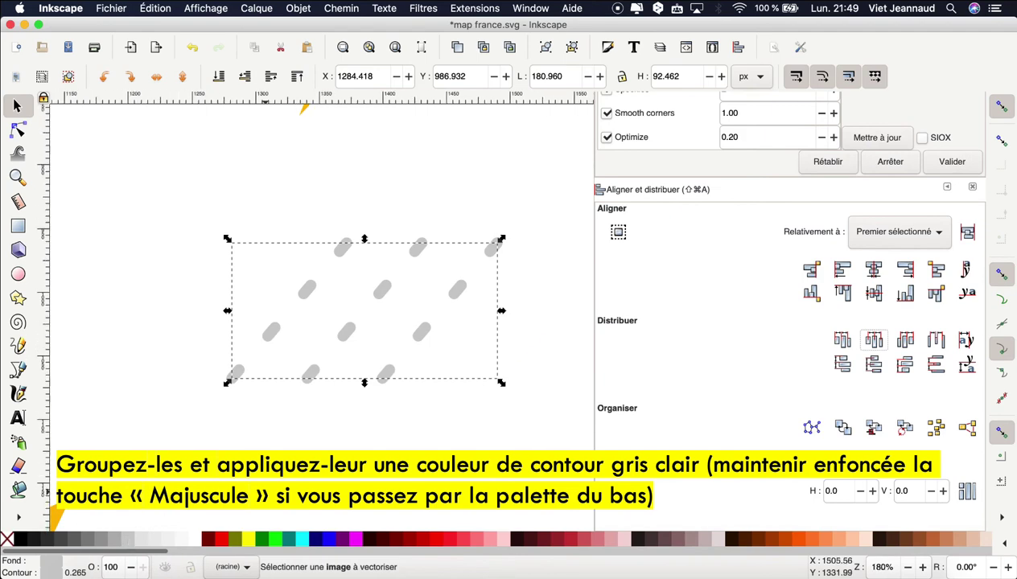
{"action": "scroll", "coordinate": [268, 497], "scroll_direction": "down", "scroll_amount": 1}
{"action": "scroll", "coordinate": [268, 497], "scroll_direction": "down", "scroll_amount": 1}
{"action": "scroll", "coordinate": [268, 498], "scroll_direction": "down", "scroll_amount": 1}
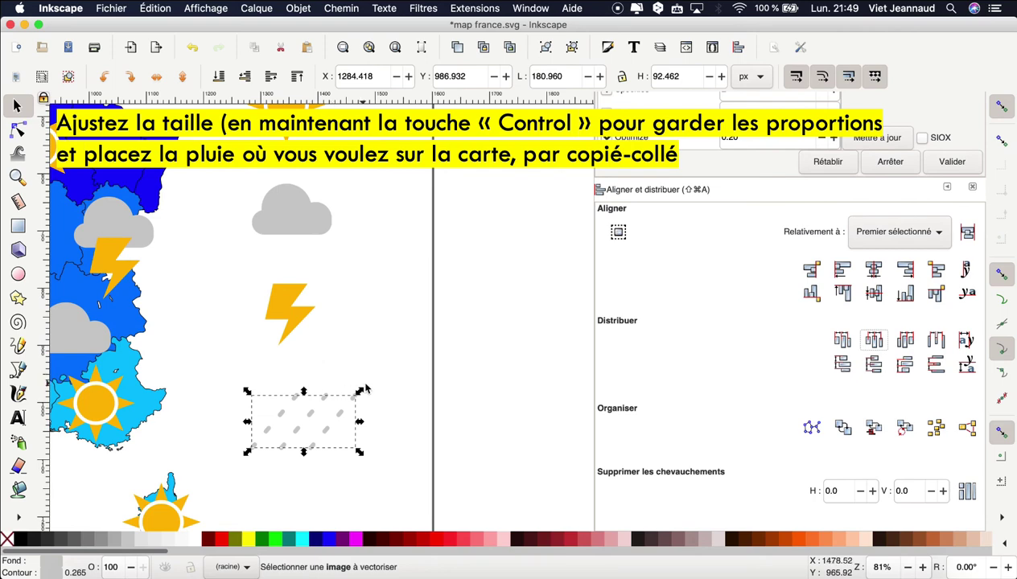
Copy the light grey rain group.
{"action": "scroll", "coordinate": [362, 388], "scroll_direction": "left", "scroll_amount": 2}
{"action": "scroll", "coordinate": [363, 389], "scroll_direction": "left", "scroll_amount": 2}
{"action": "scroll", "coordinate": [366, 389], "scroll_direction": "left", "scroll_amount": 2}
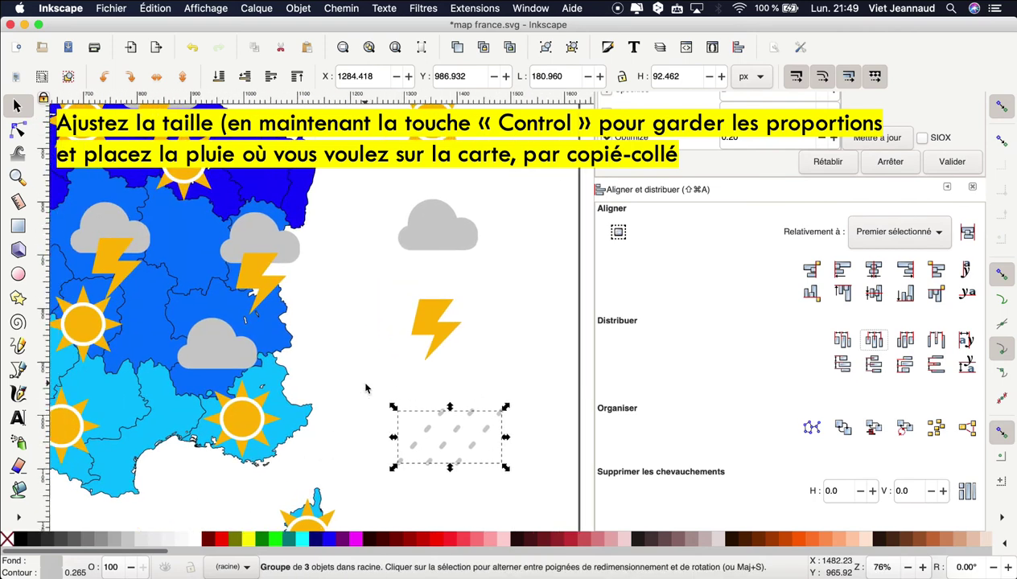
{"action": "scroll", "coordinate": [369, 384], "scroll_direction": "down", "scroll_amount": 2}
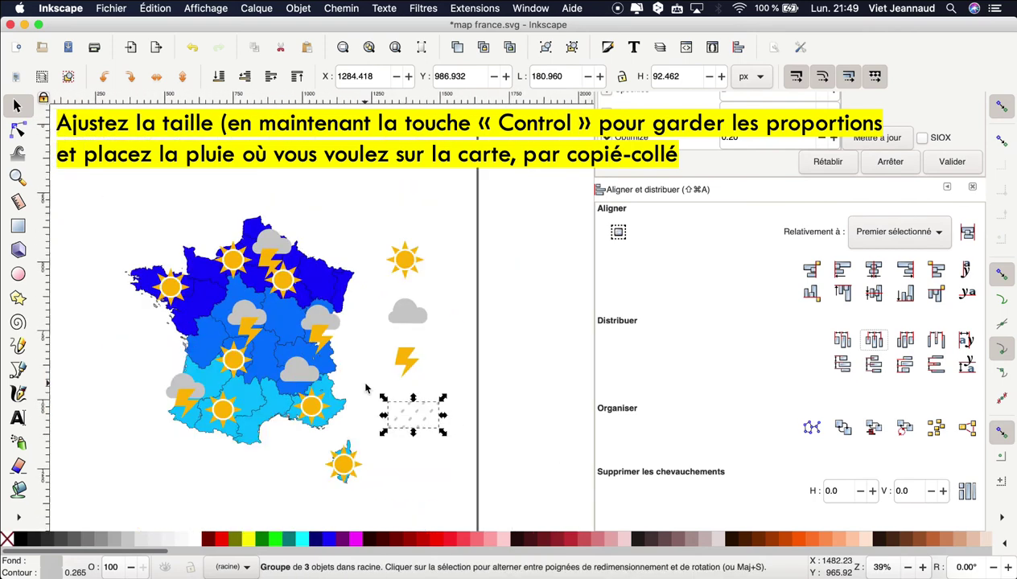
{"action": "right_click", "coordinate": [406, 416]}
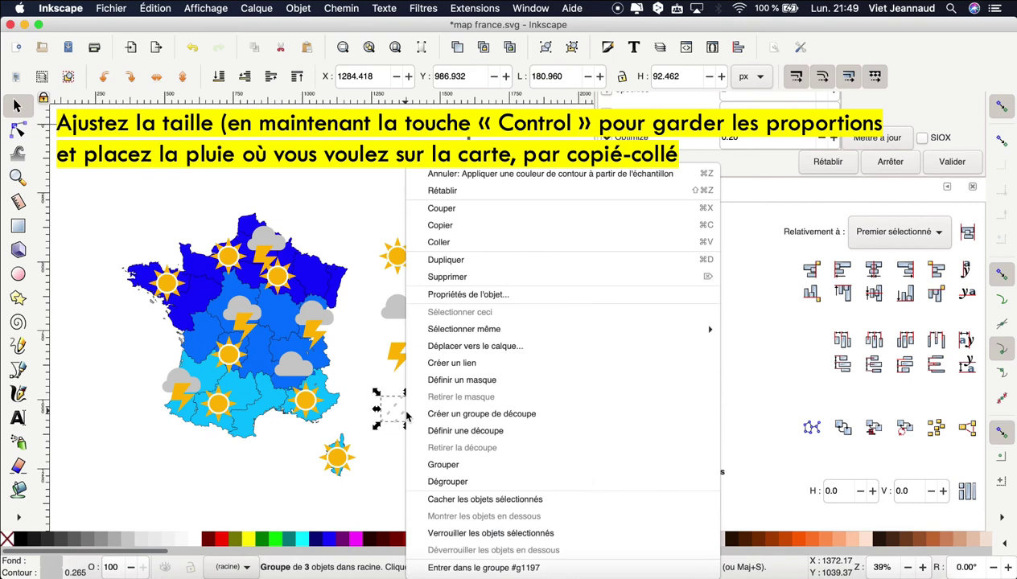
{"action": "left_click", "coordinate": [455, 226]}
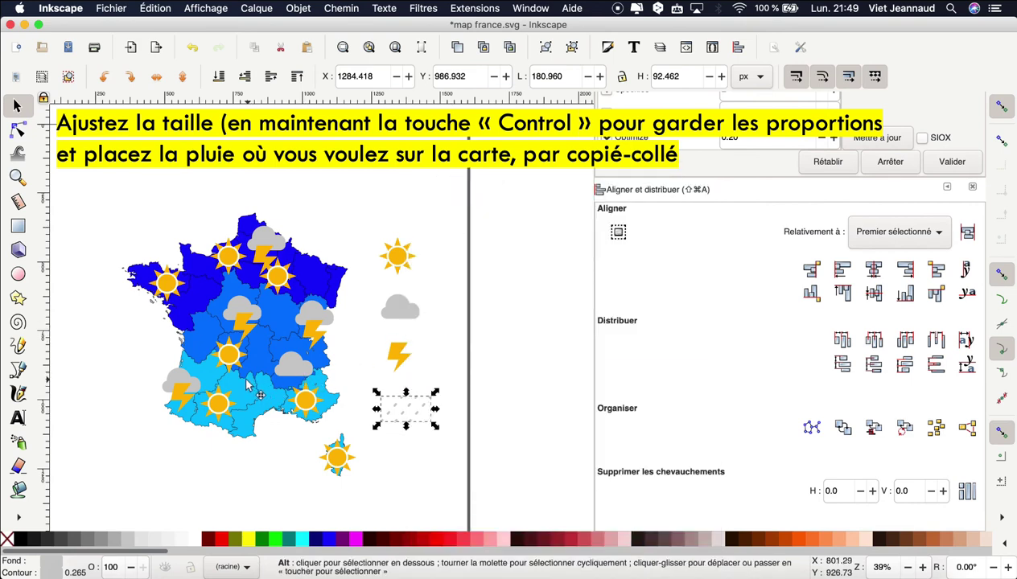
Paste five rain copies over central, north-west, north-east and western France.
{"action": "key", "text": "super+v"}
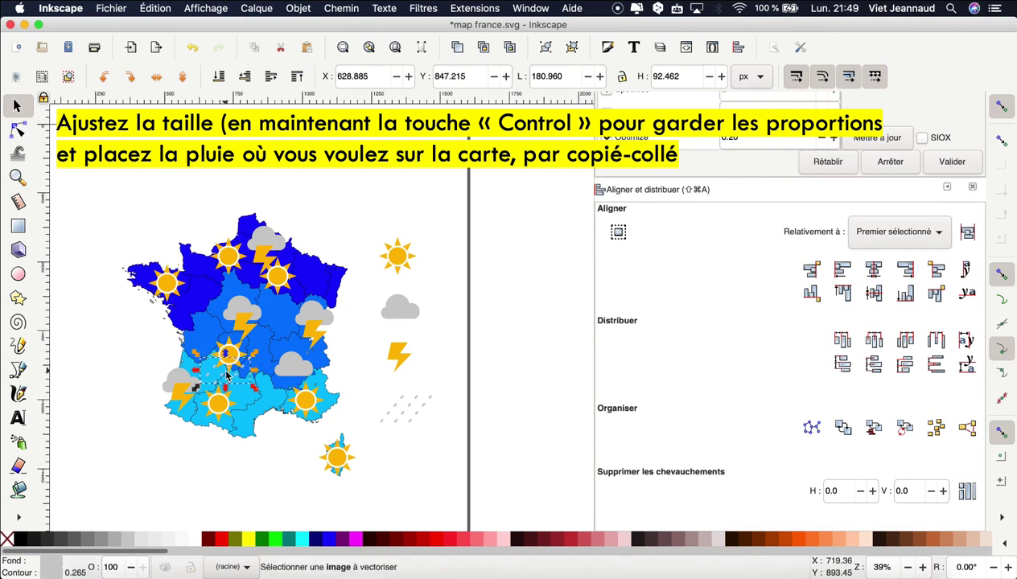
{"action": "key", "text": "super+v"}
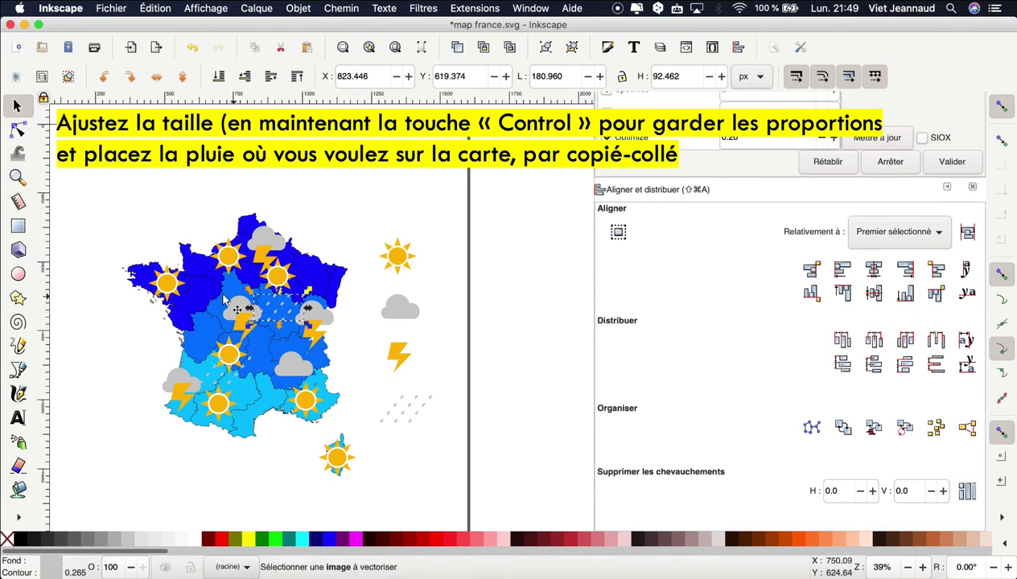
{"action": "key", "text": "super+v"}
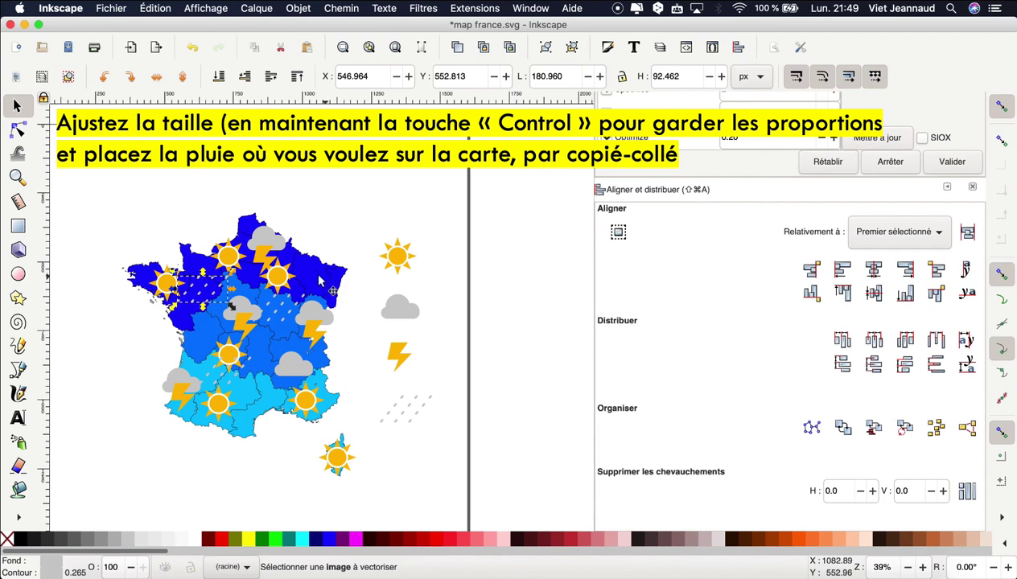
{"action": "key", "text": "super+v"}
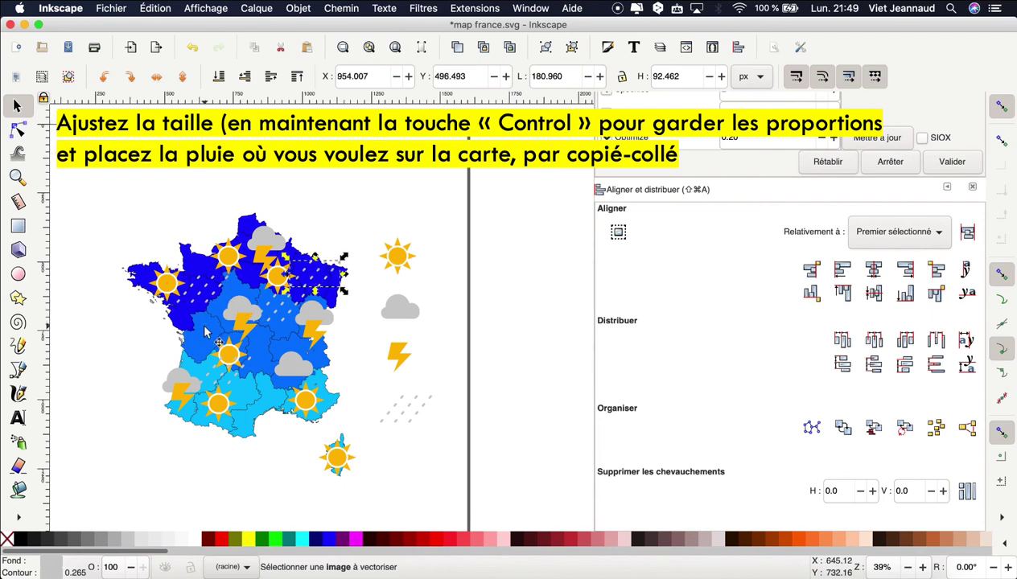
{"action": "key", "text": "super+v"}
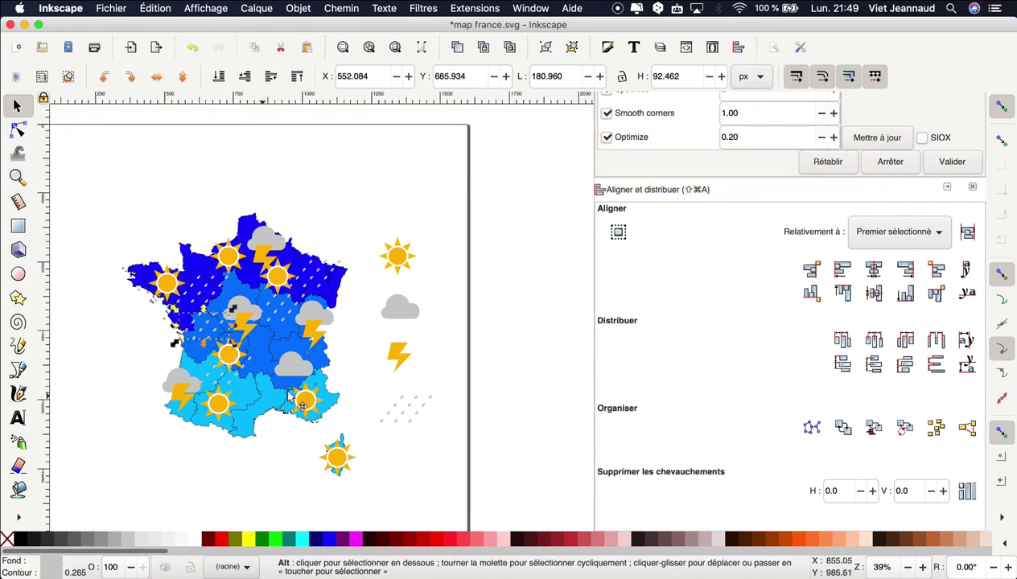
{"action": "left_click", "coordinate": [523, 368]}
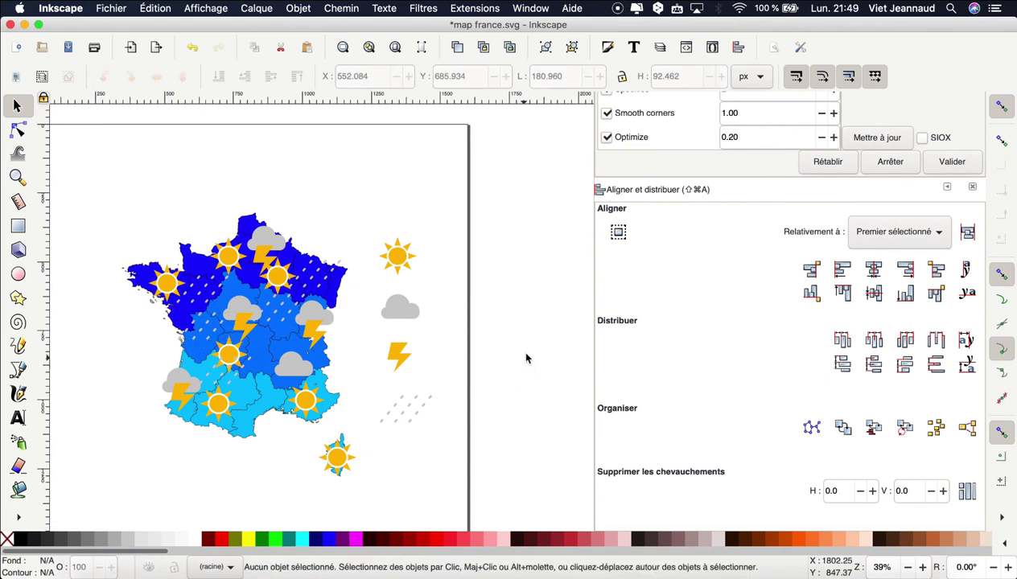